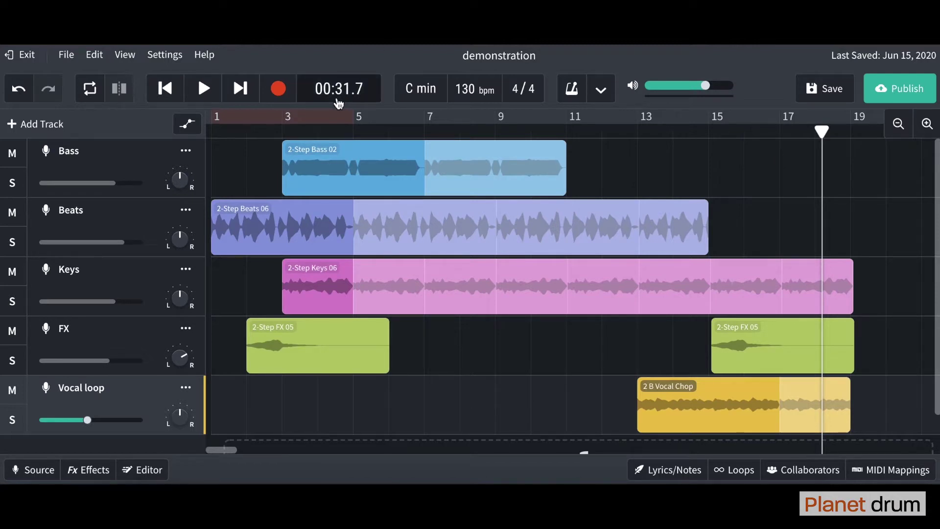
- Add Studio Reverb from the Reverb category to the Vocal loop track's effects chain
mouse_move(119, 189)
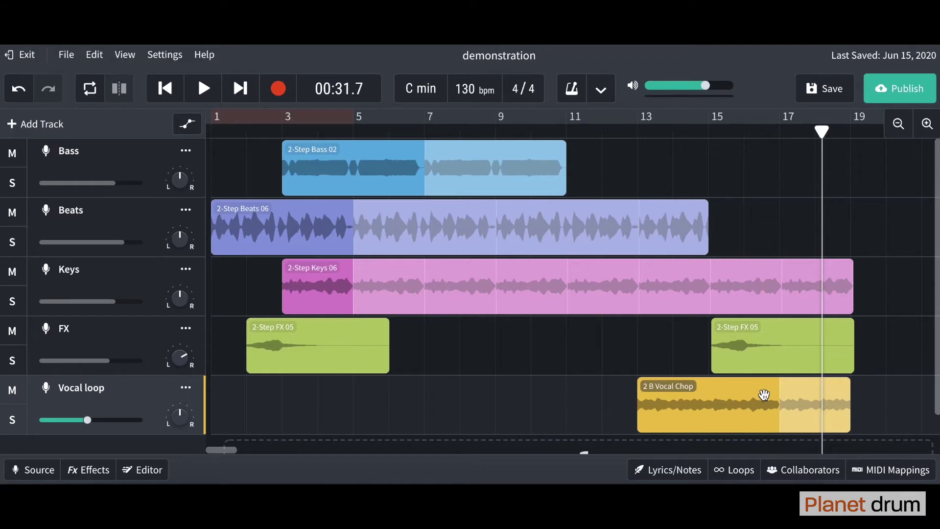
left_click(96, 476)
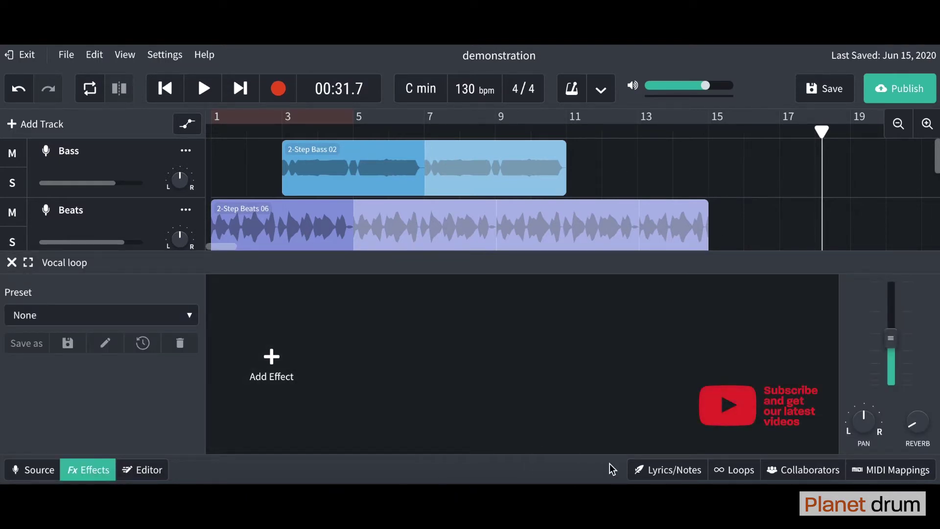
left_click(275, 368)
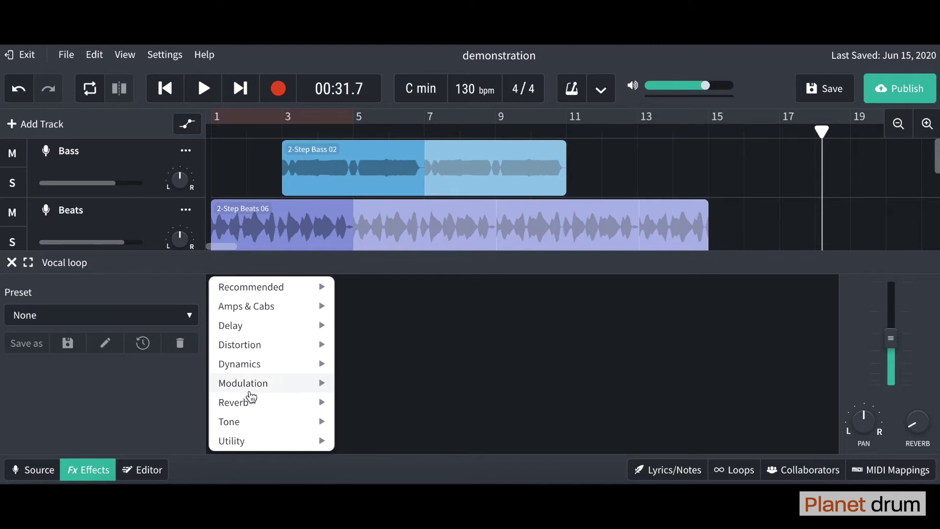
mouse_move(250, 403)
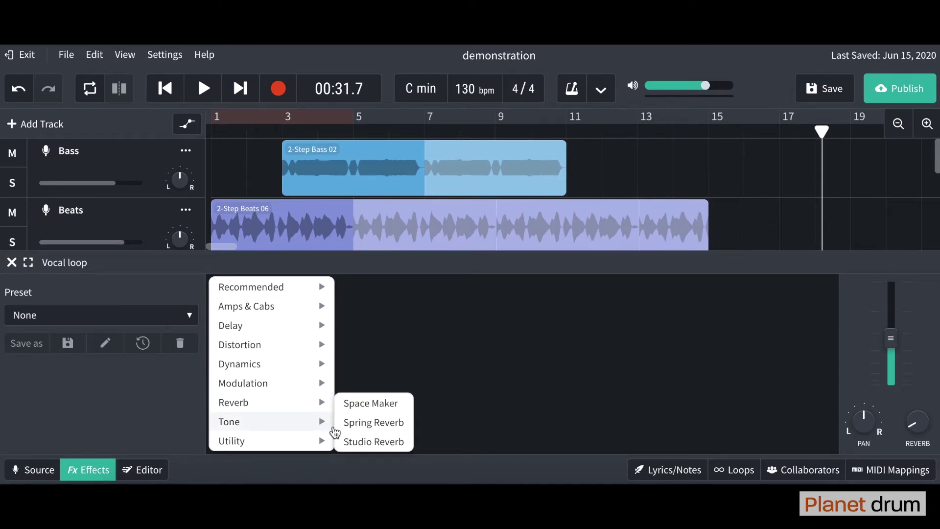
left_click(366, 441)
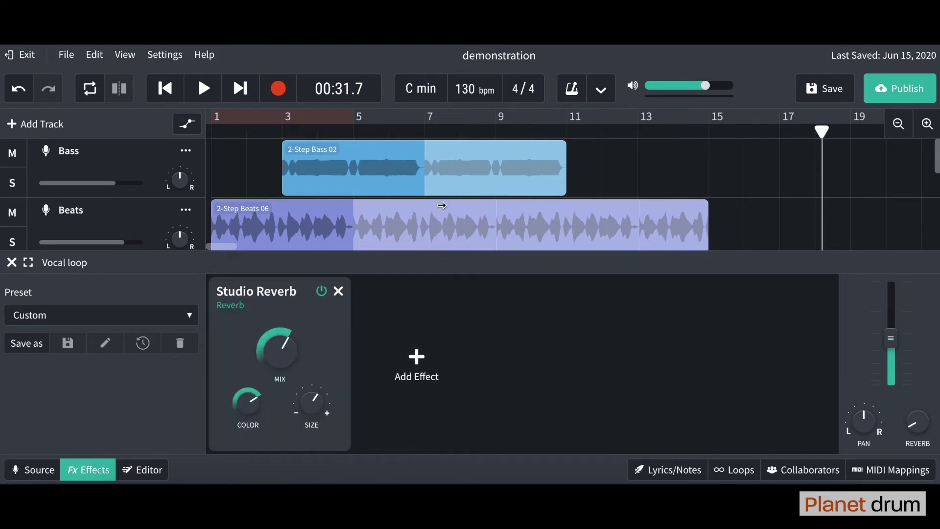
- Play the project and briefly solo the Vocal loop track to hear the reverb
scroll(441, 210, "down", 5)
scroll(442, 210, "up", 2)
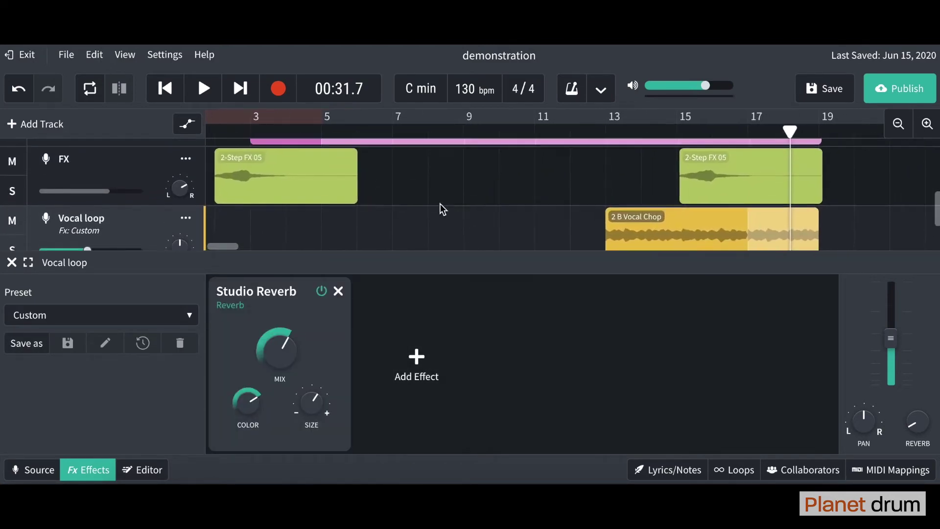
scroll(440, 204, "up", 1)
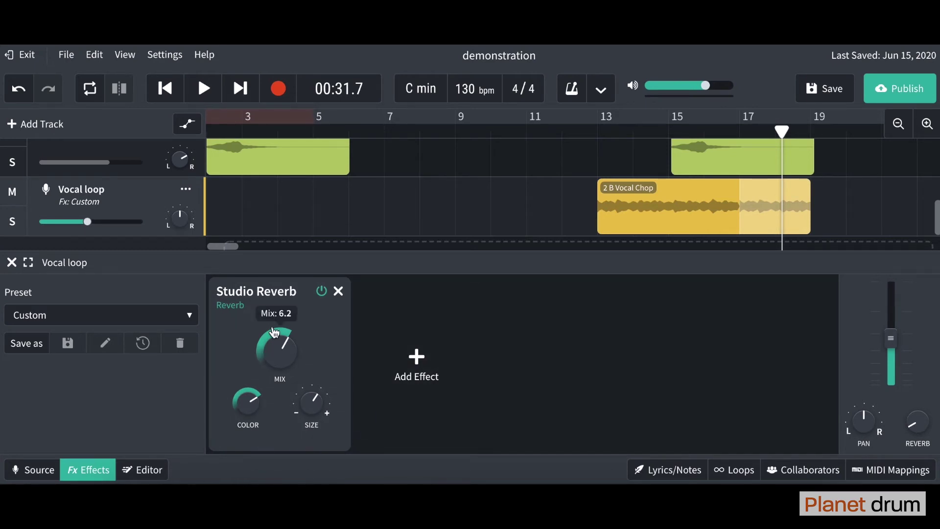
left_click(205, 89)
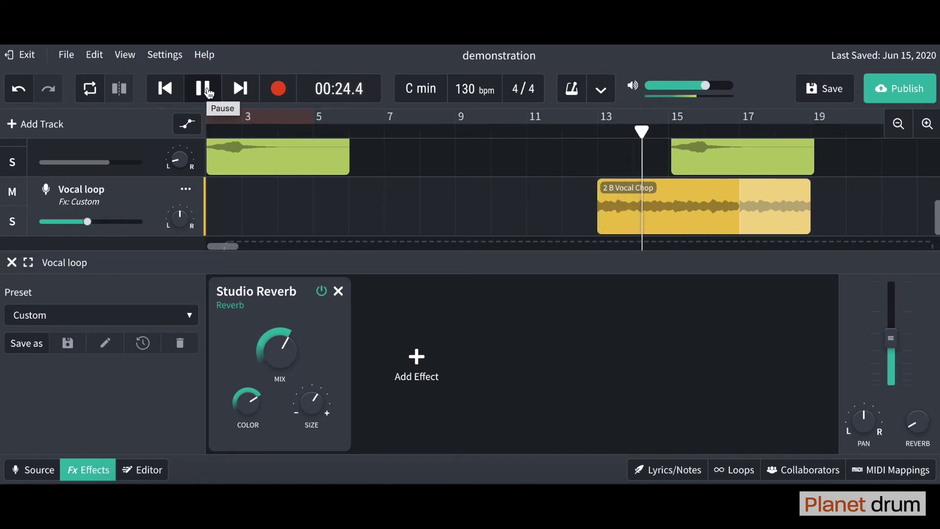
left_click(13, 222)
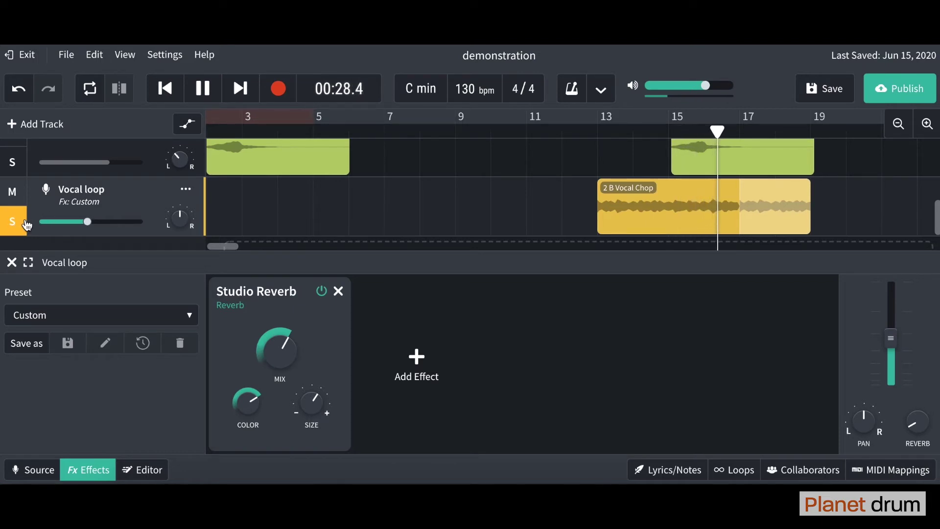
left_click(24, 225)
key("space")
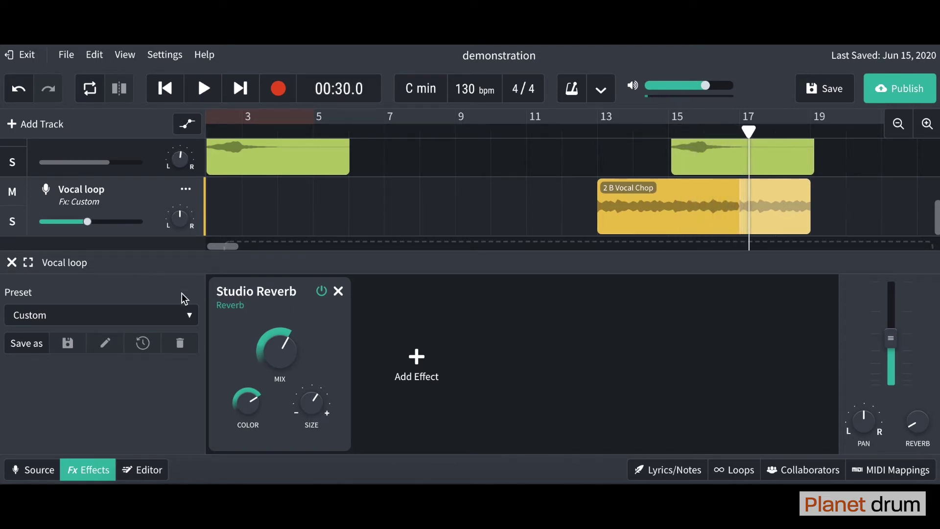
- Solo Vocal loop from bar 13.5 and compare Studio Reverb on versus bypassed, leaving it on
left_click(322, 291)
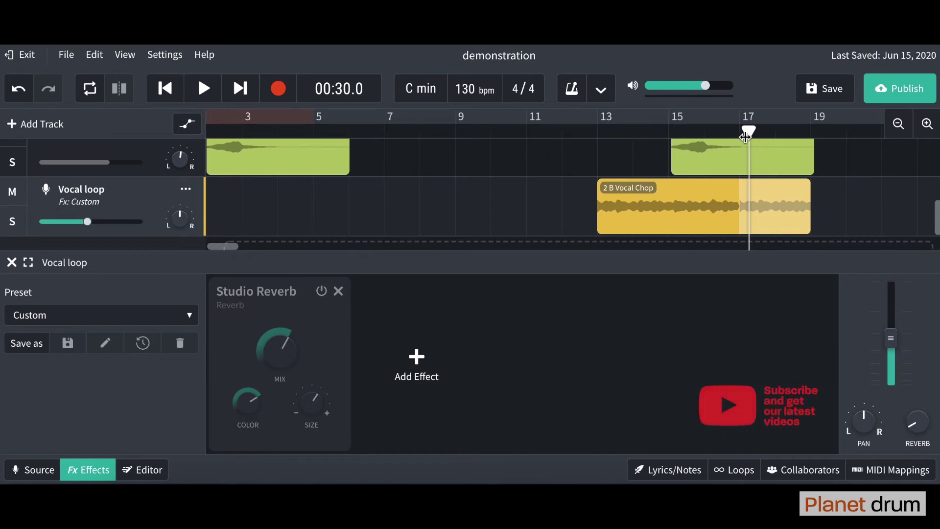
left_click_drag(749, 131, 623, 140)
left_click(9, 228)
key("space")
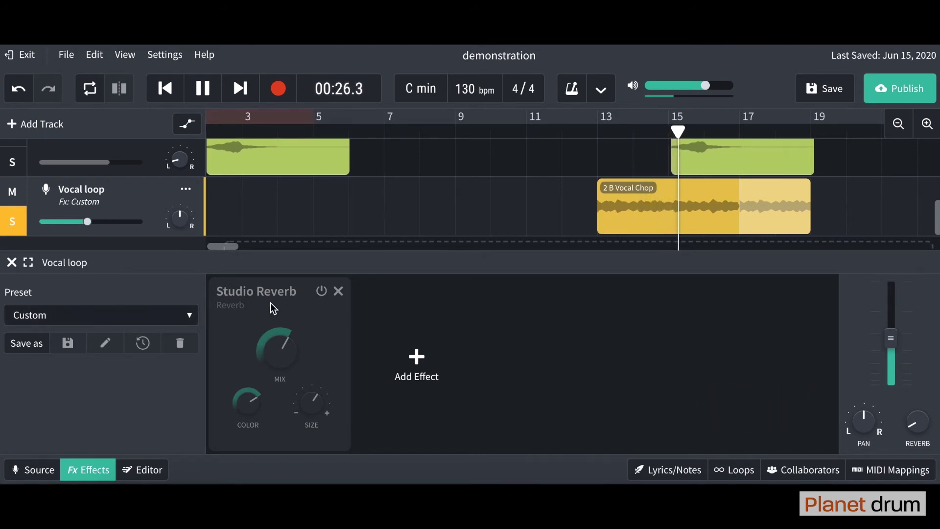
left_click(320, 294)
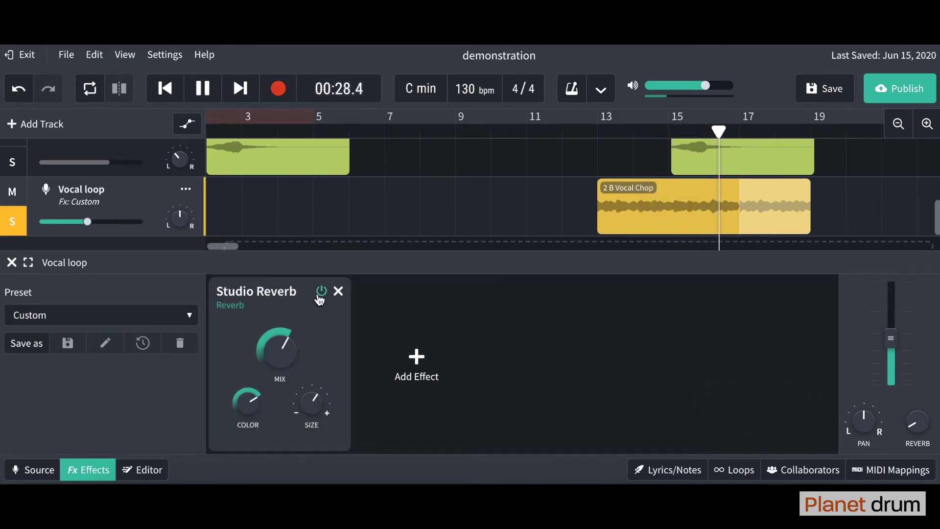
left_click(319, 294)
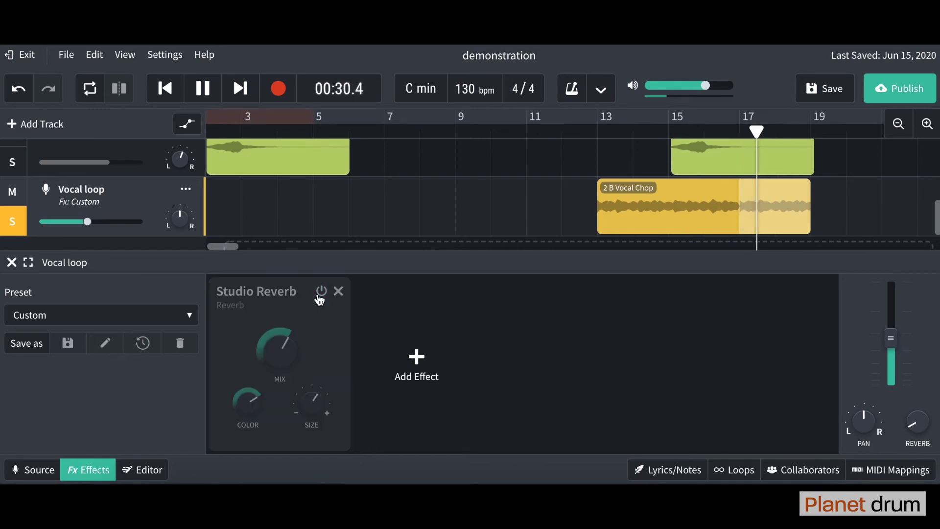
key("space")
left_click(320, 293)
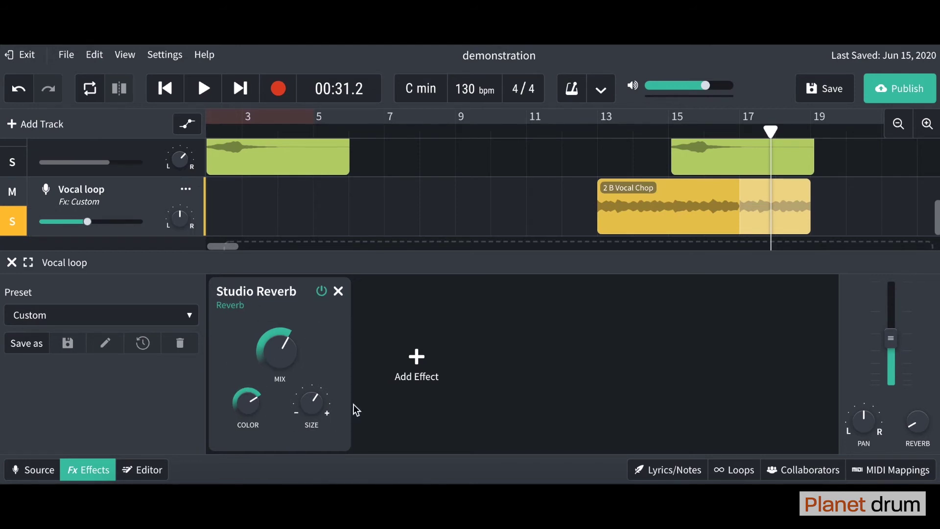
- Turn the Studio Reverb Mix up to its maximum of 10 and audition from bar 13
mouse_move(296, 353)
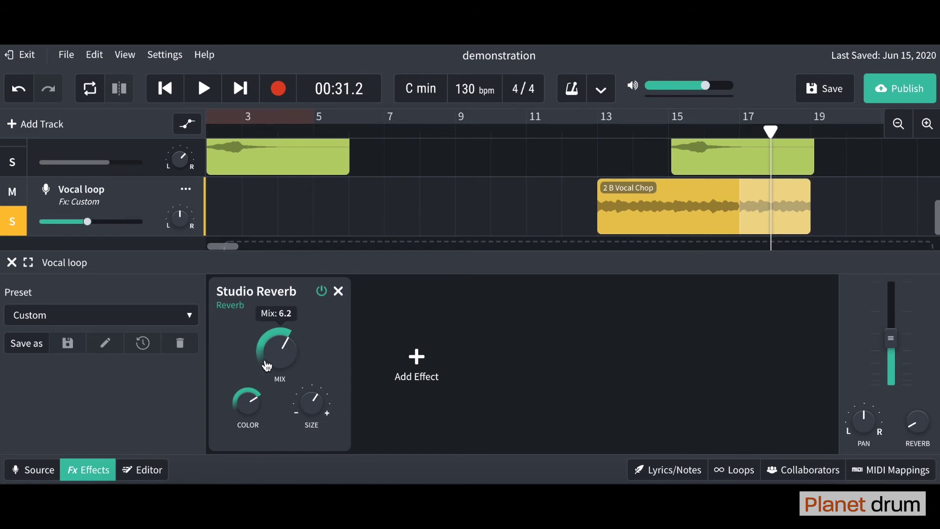
left_click_drag(267, 366, 264, 226)
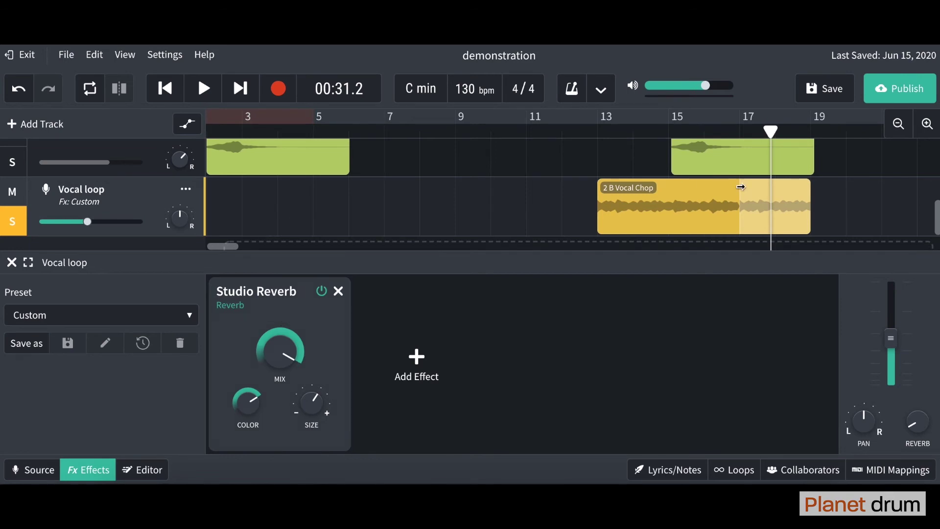
left_click_drag(771, 131, 604, 131)
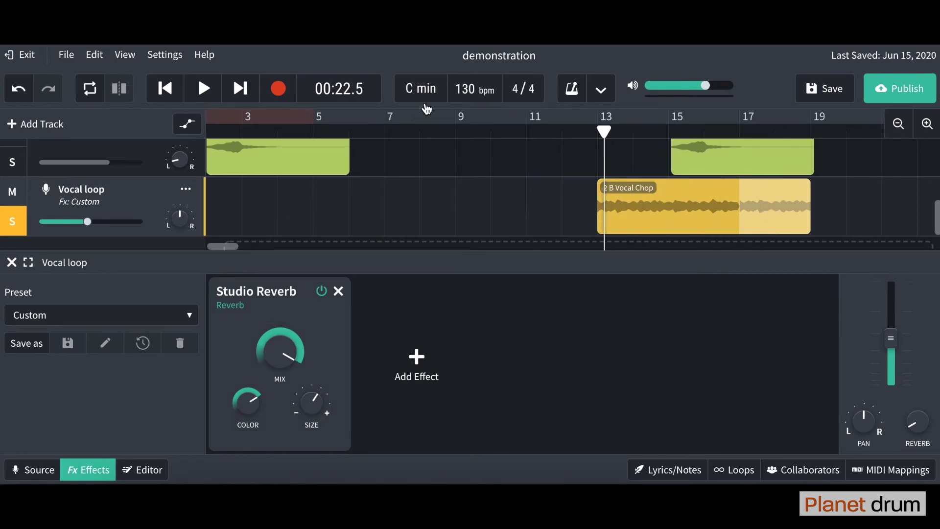
left_click(204, 90)
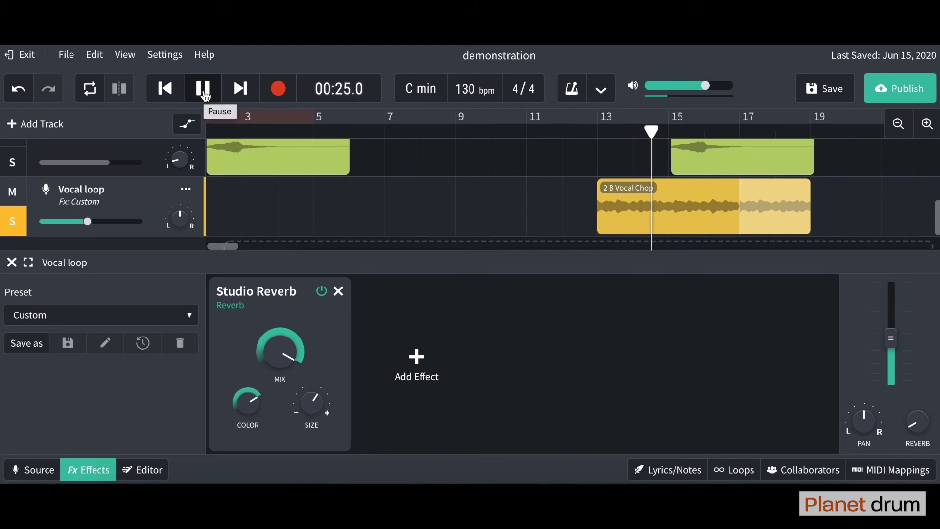
left_click(204, 89)
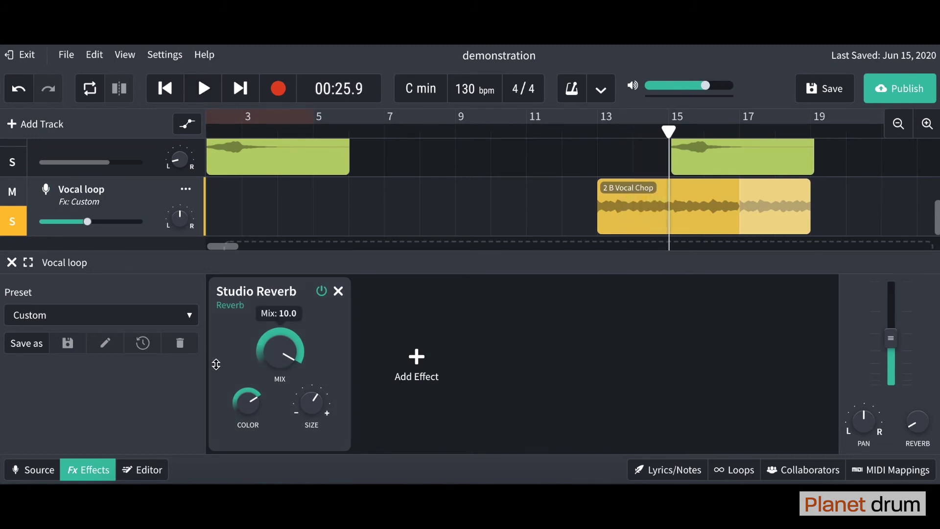
- Lower the reverb Mix to about 2.2 and audition the subtler result
left_click_drag(216, 364, 216, 412)
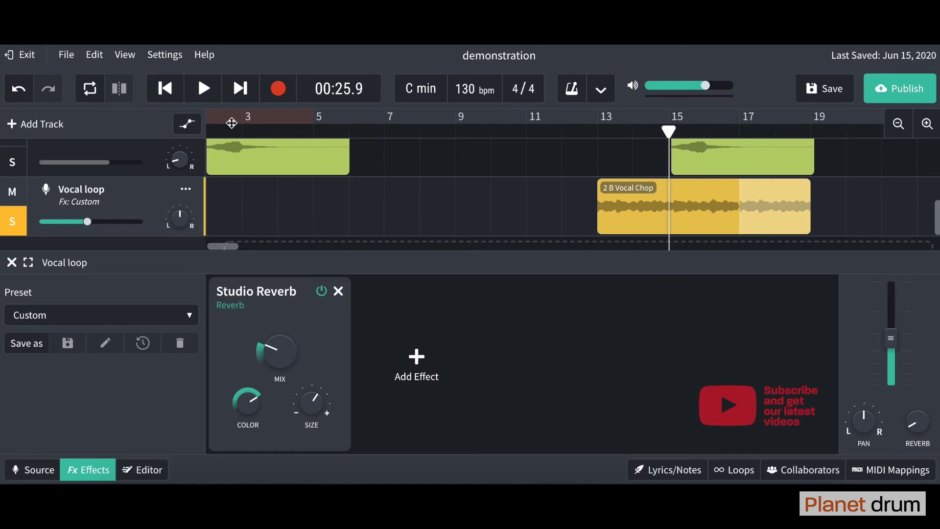
left_click(204, 92)
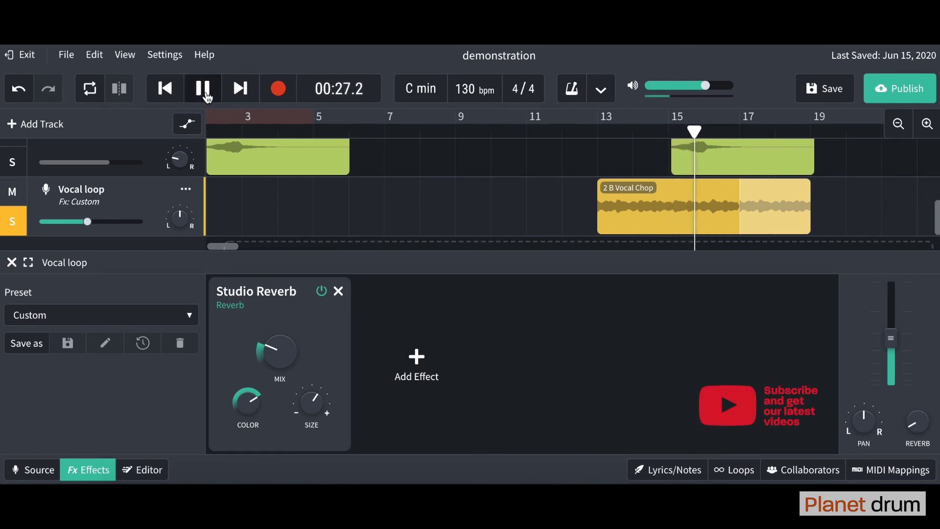
left_click(204, 90)
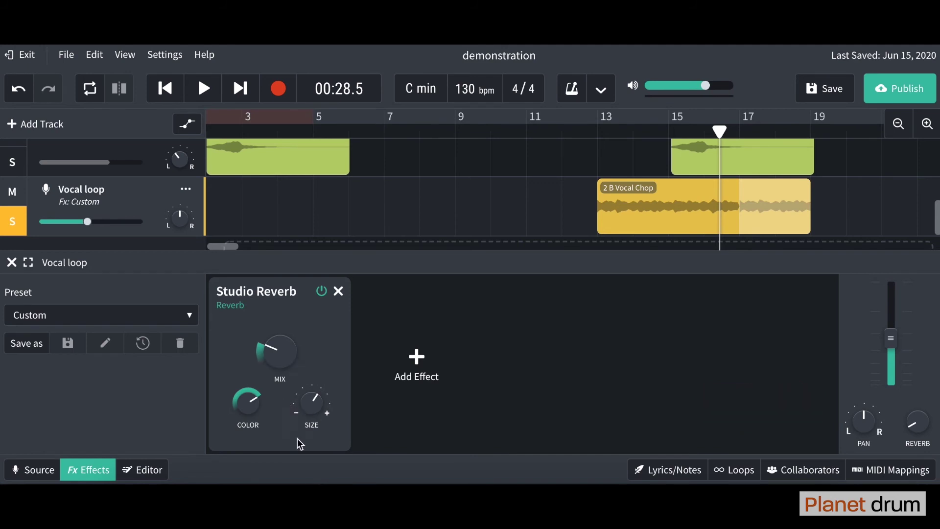
- Raise the Studio Reverb Size to 9.4 and audition from bar 14
mouse_move(325, 410)
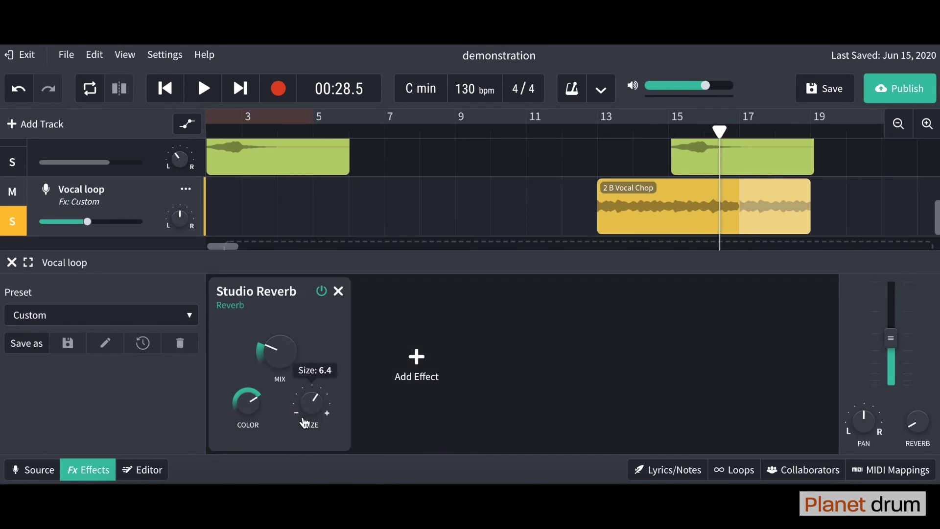
left_click_drag(304, 422, 306, 342)
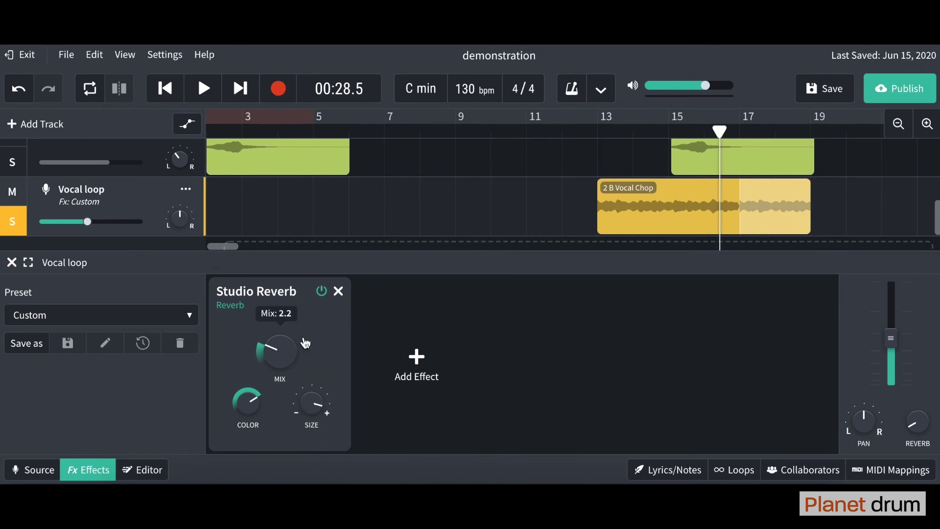
mouse_move(307, 407)
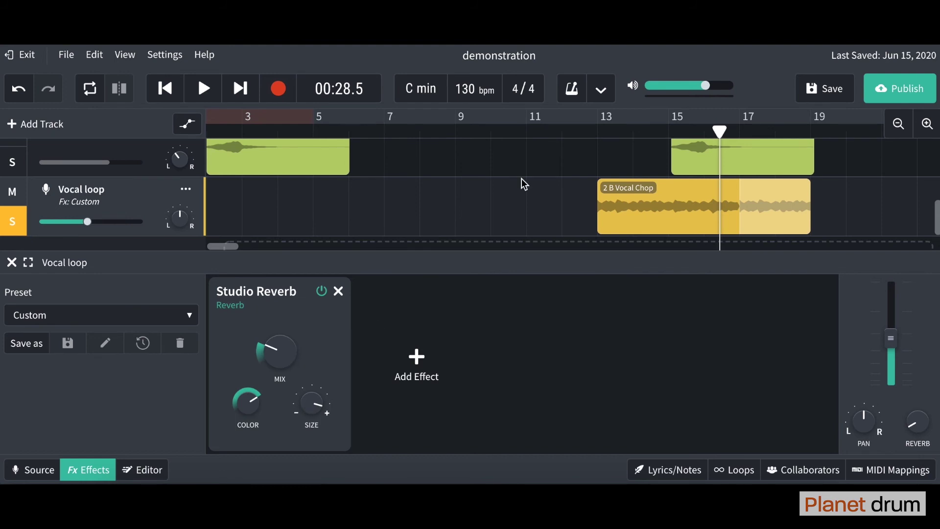
left_click_drag(719, 132, 634, 132)
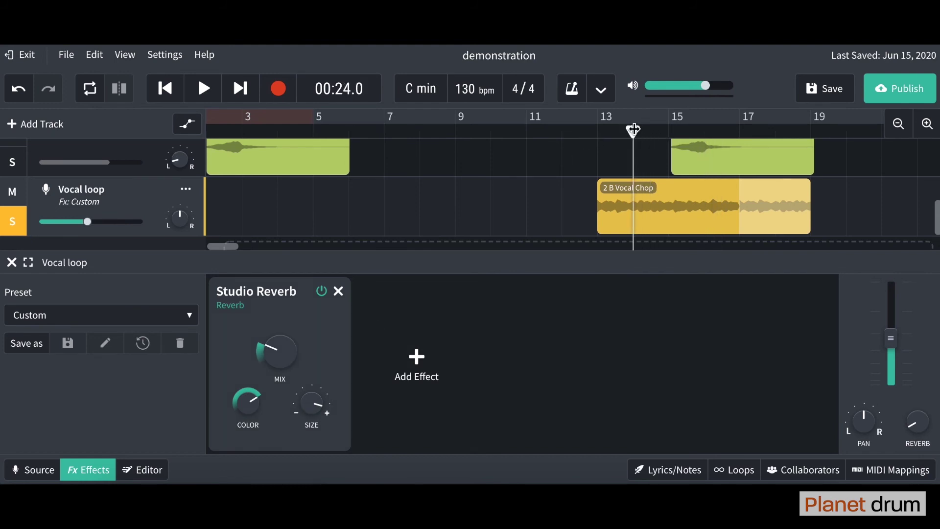
left_click(215, 96)
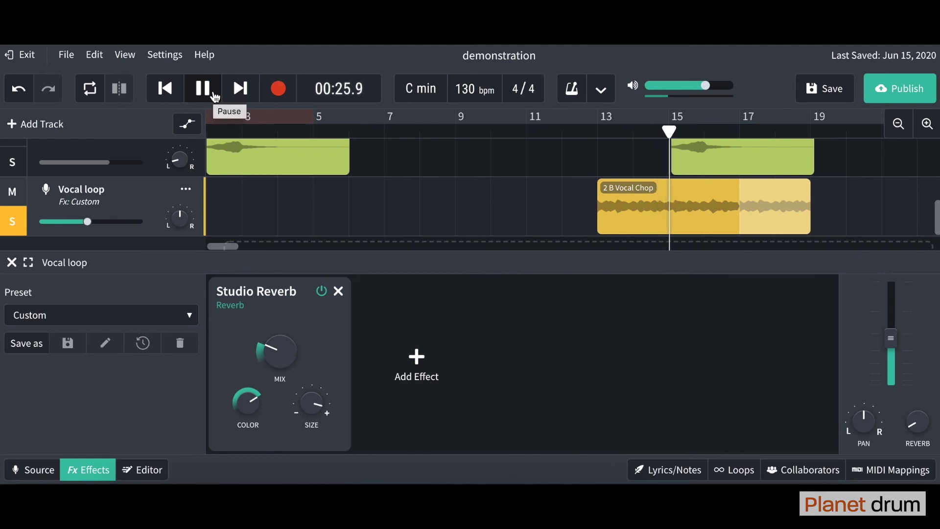
left_click(215, 97)
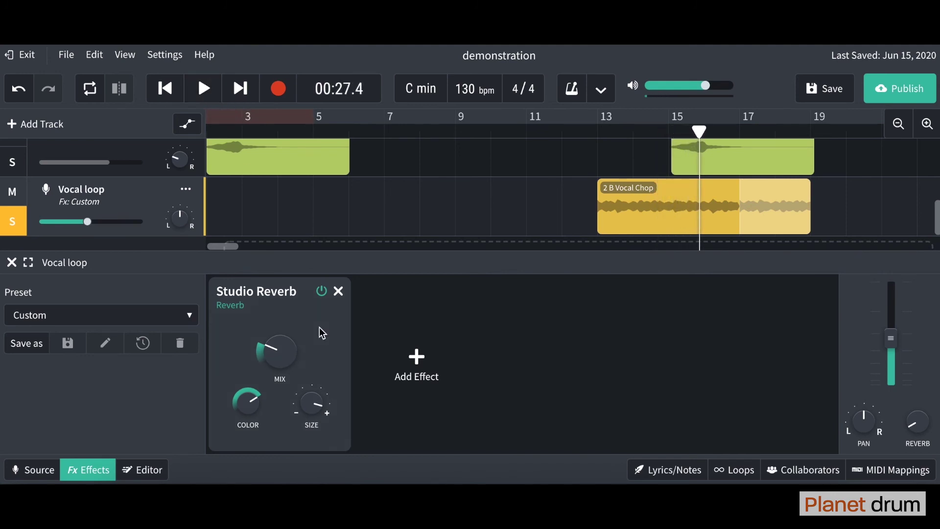
- Reduce the reverb Size to 3.5 and audition the smaller reverb
left_click_drag(313, 404, 287, 452)
left_click(203, 91)
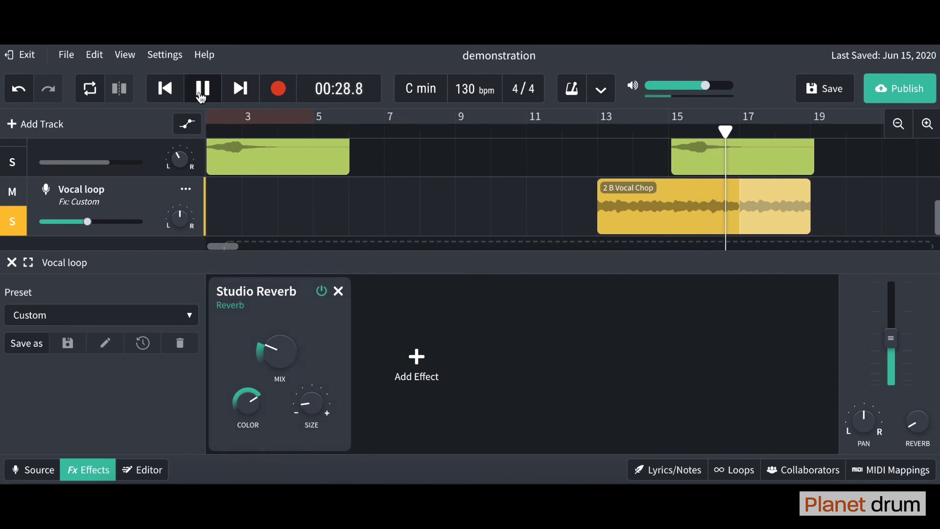
left_click(202, 95)
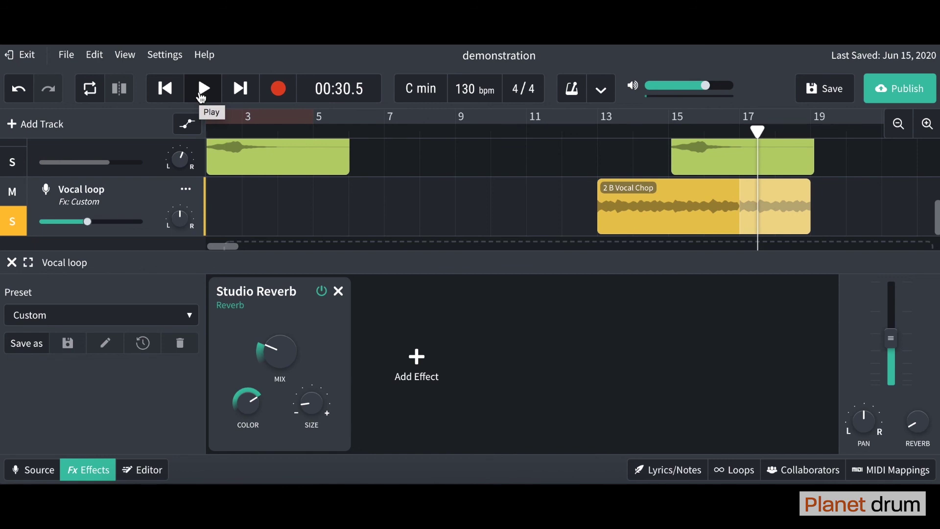
left_click(322, 291)
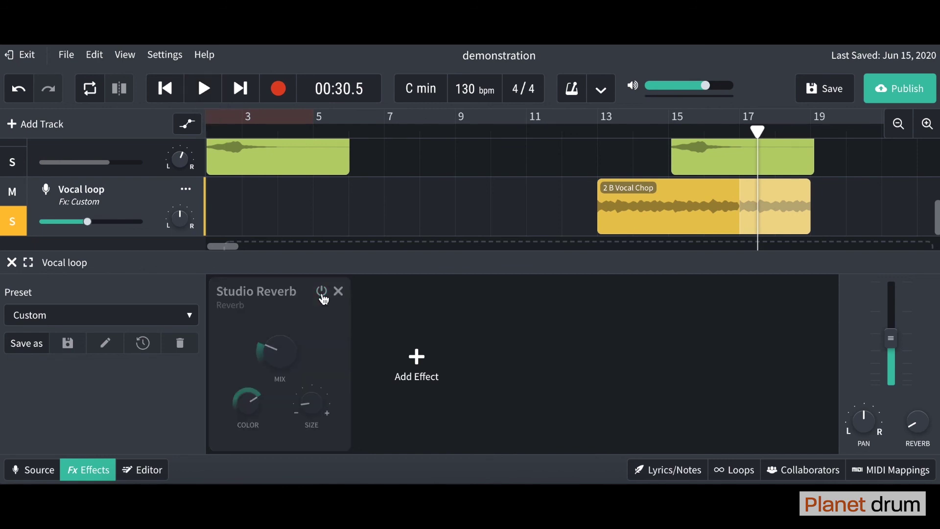
left_click(322, 291)
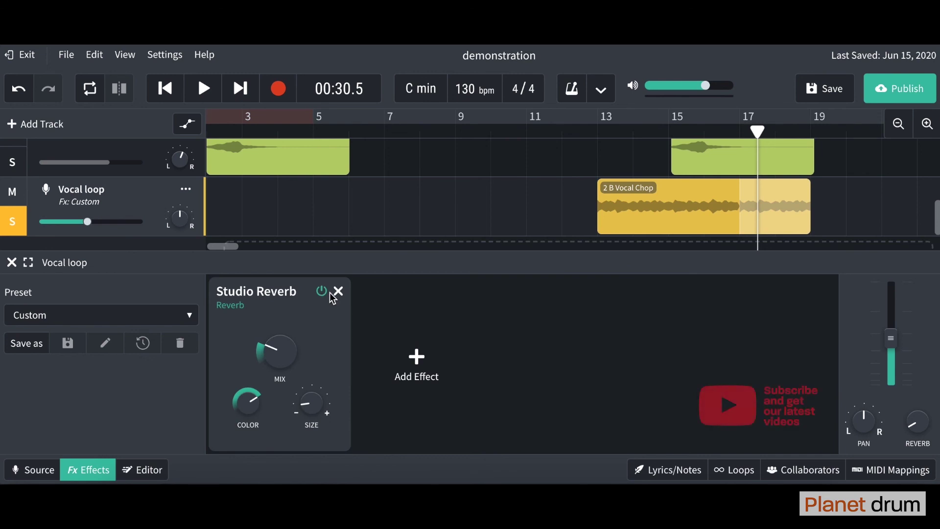